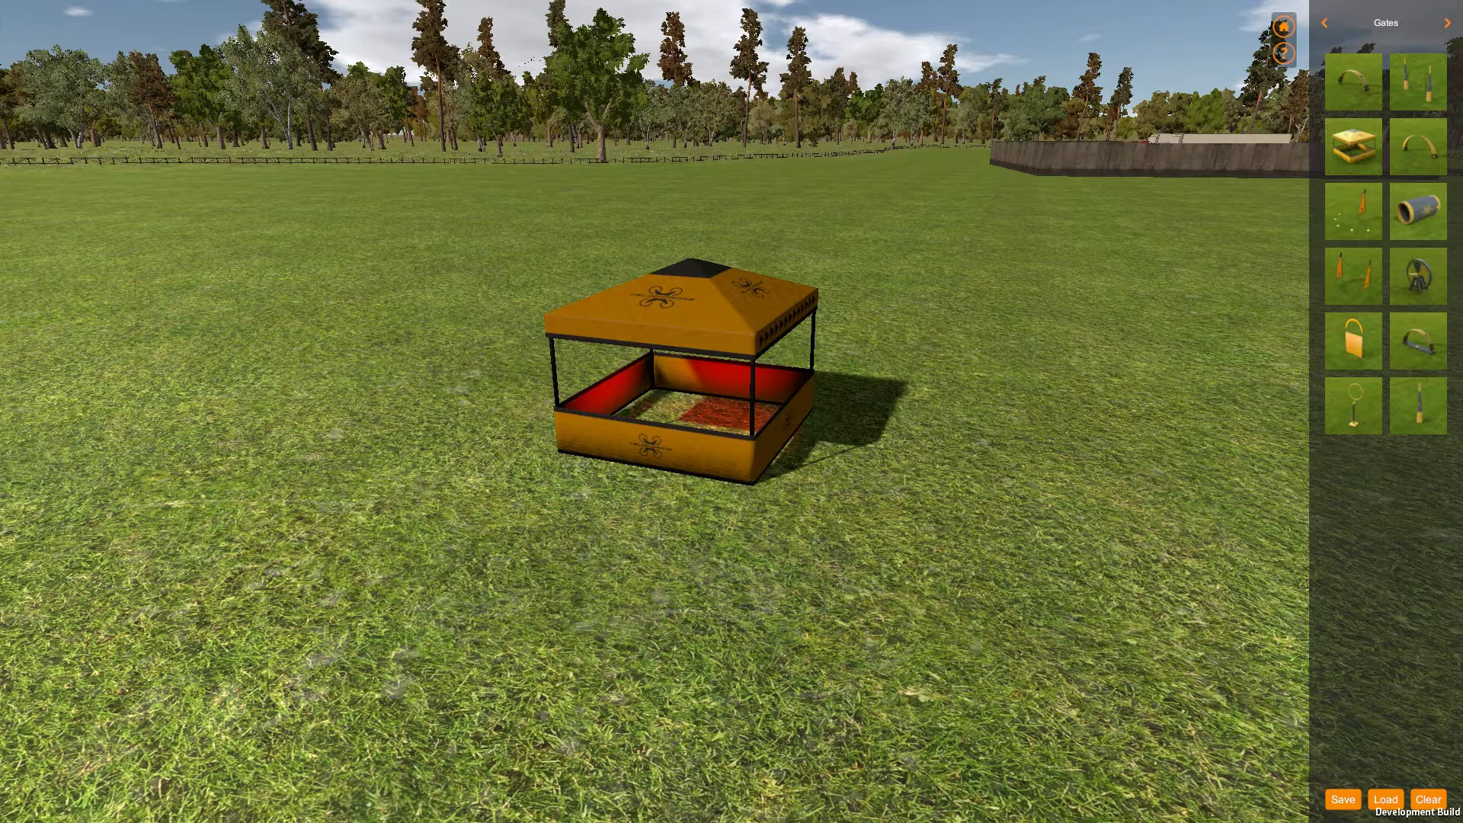
Step: Select the orange start/finish gate and slide it along the red ground axis, away across the field and back near the viewpoint
click(889, 573)
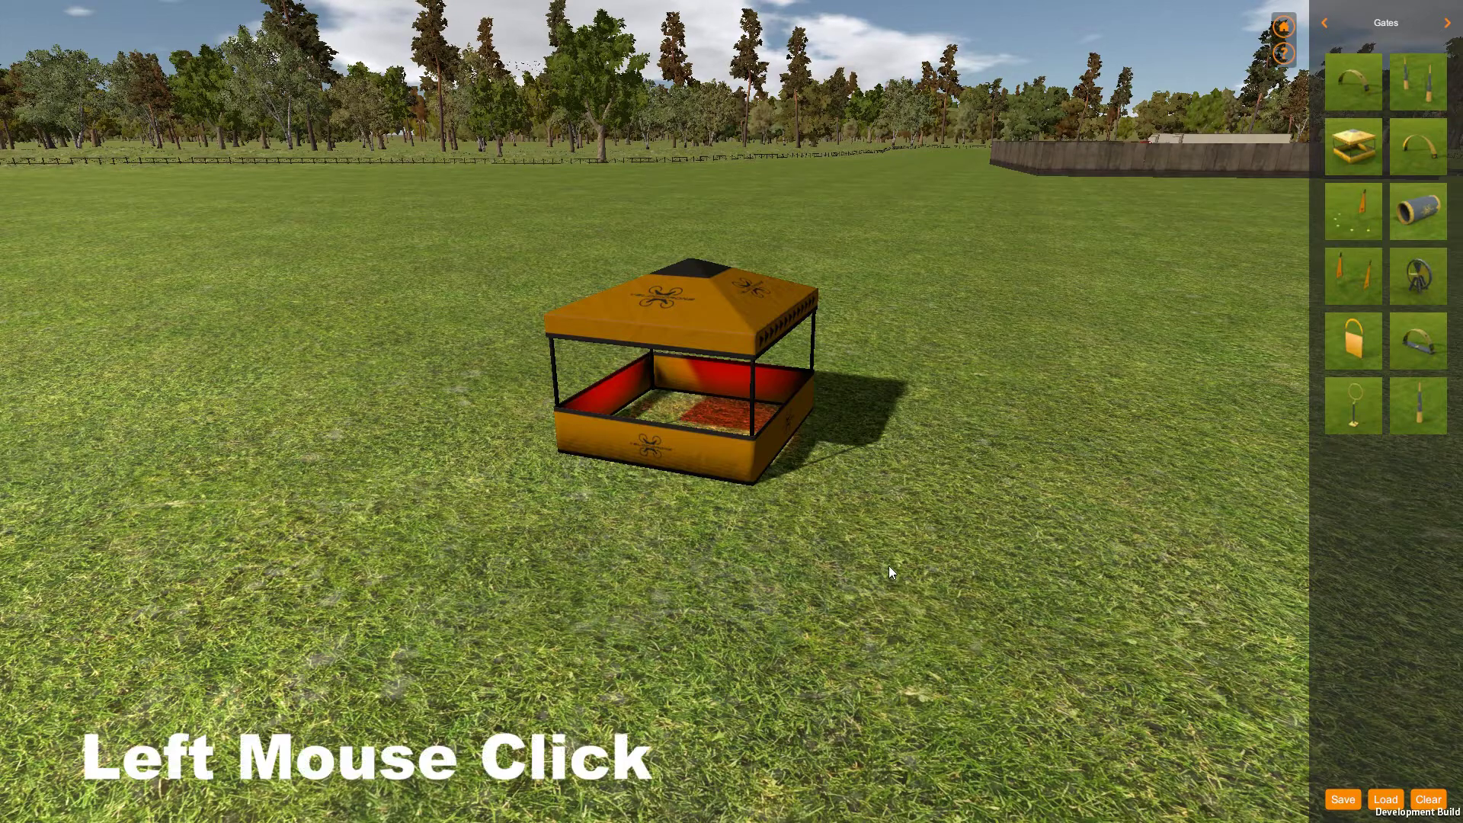
click(711, 325)
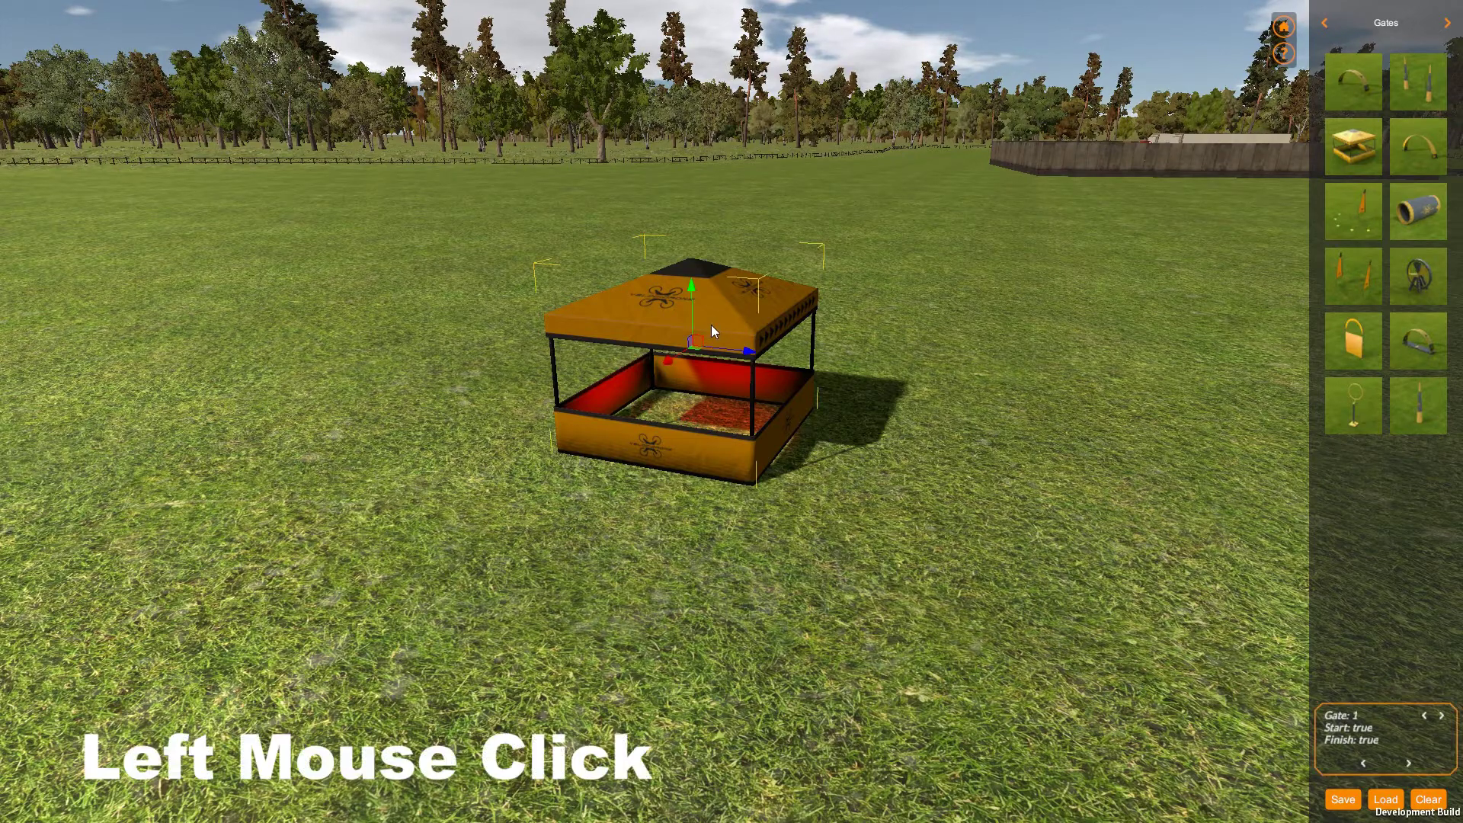
drag(1007, 460, 826, 496)
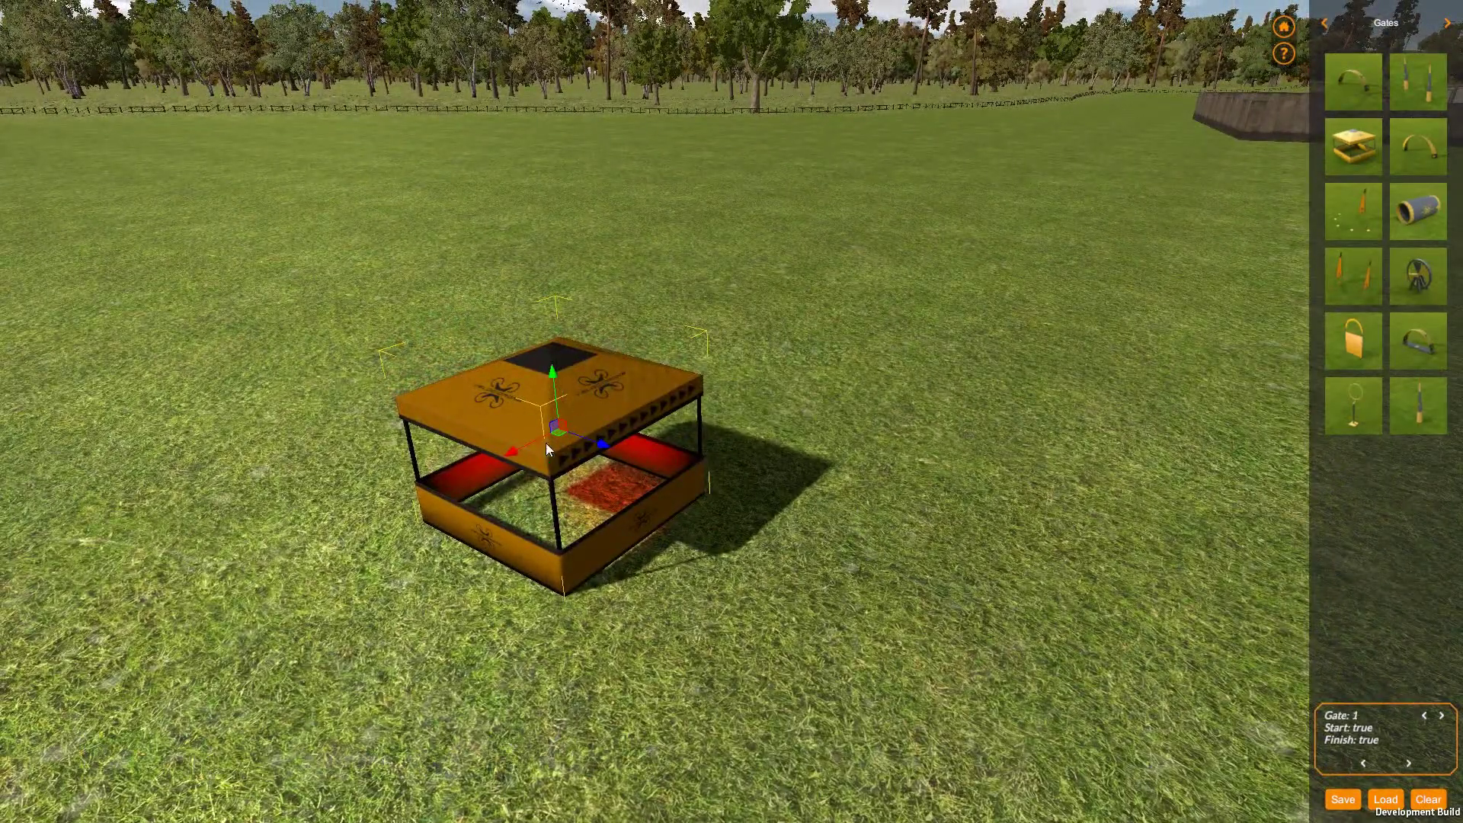
drag(513, 451, 952, 336)
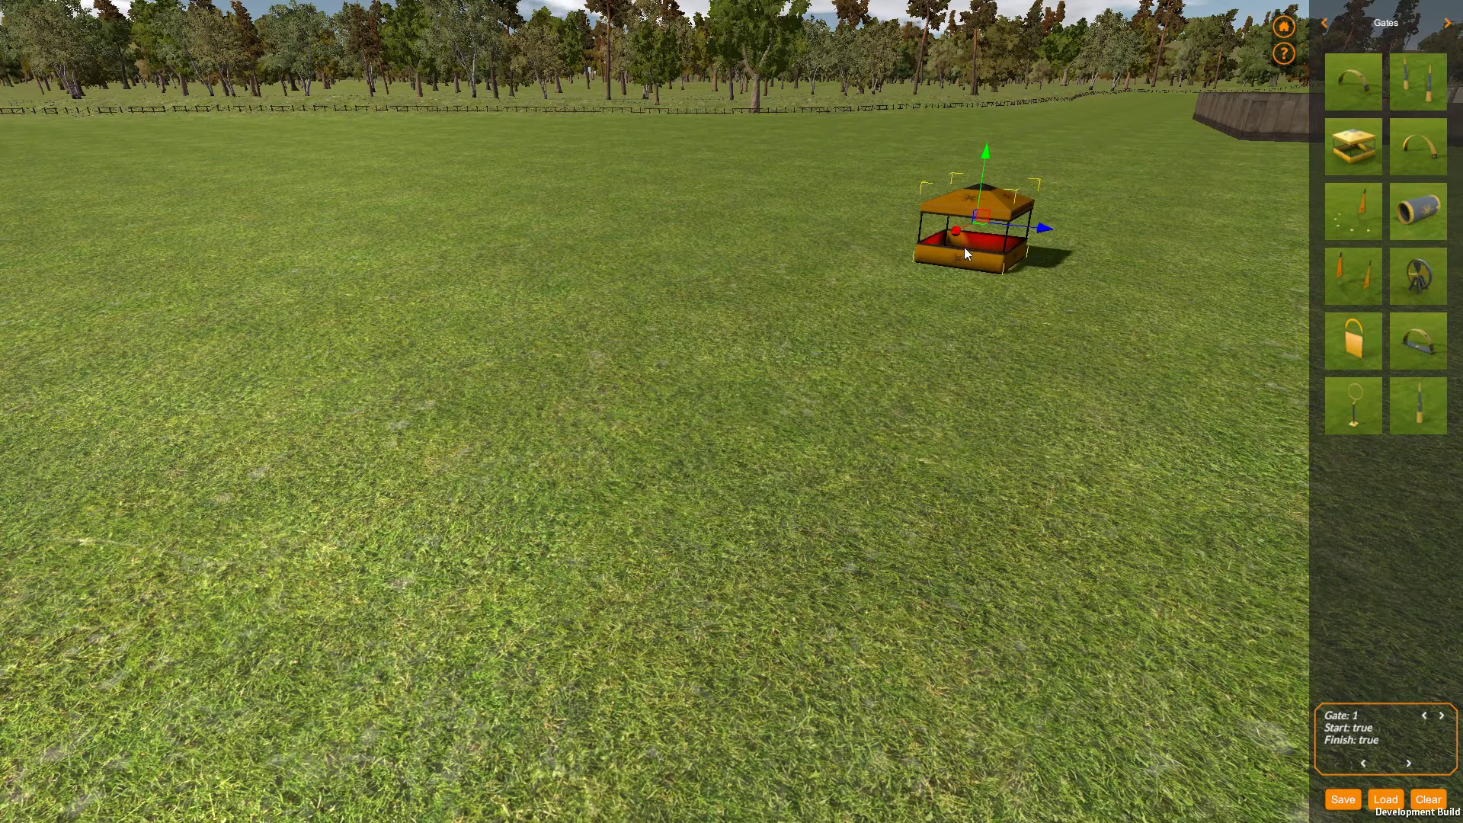
drag(954, 233, 670, 376)
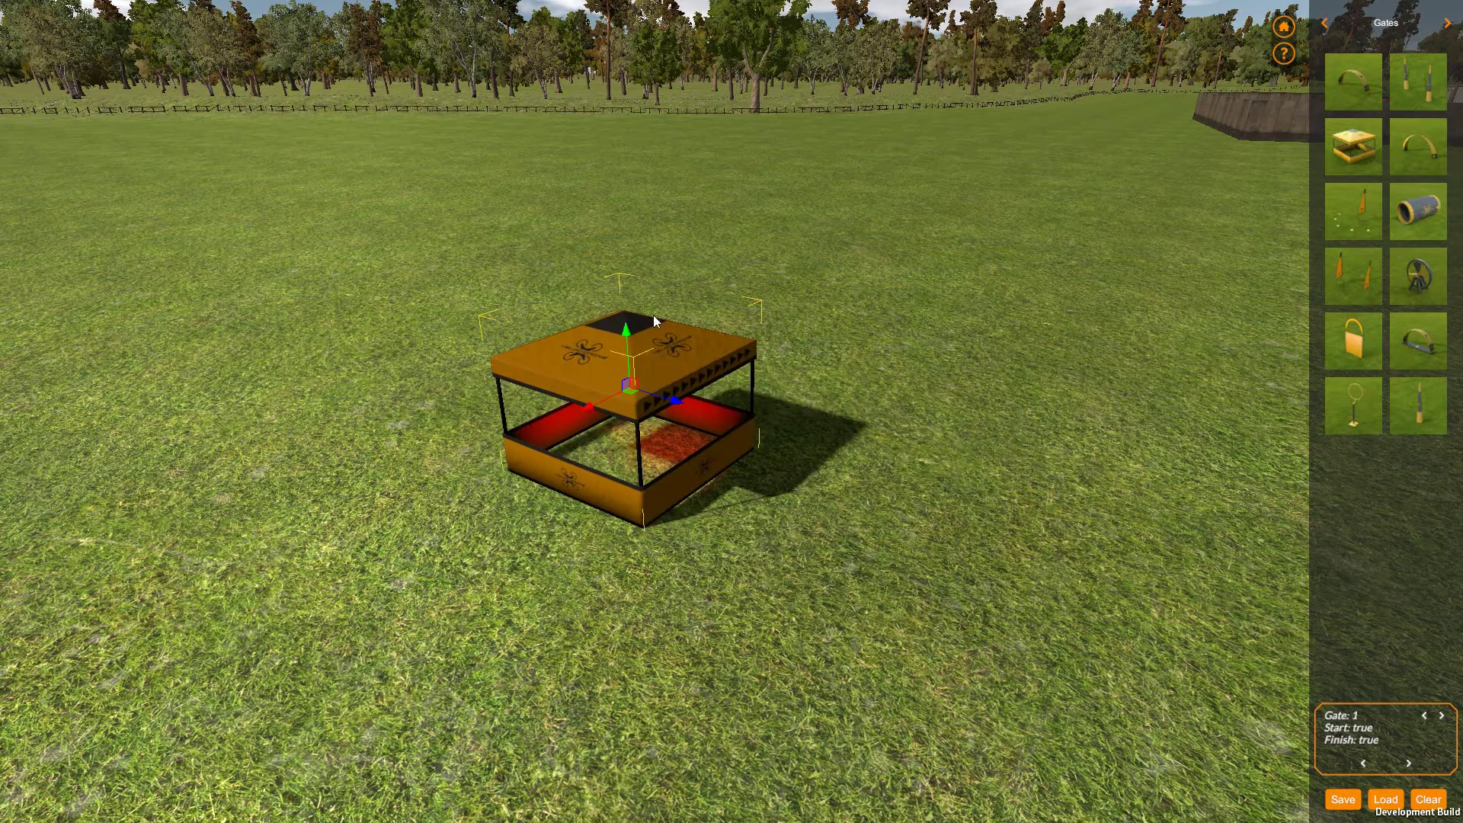
Step: Lift the gate off the ground along the vertical axis and lower it back onto the grass
drag(625, 330, 635, 218)
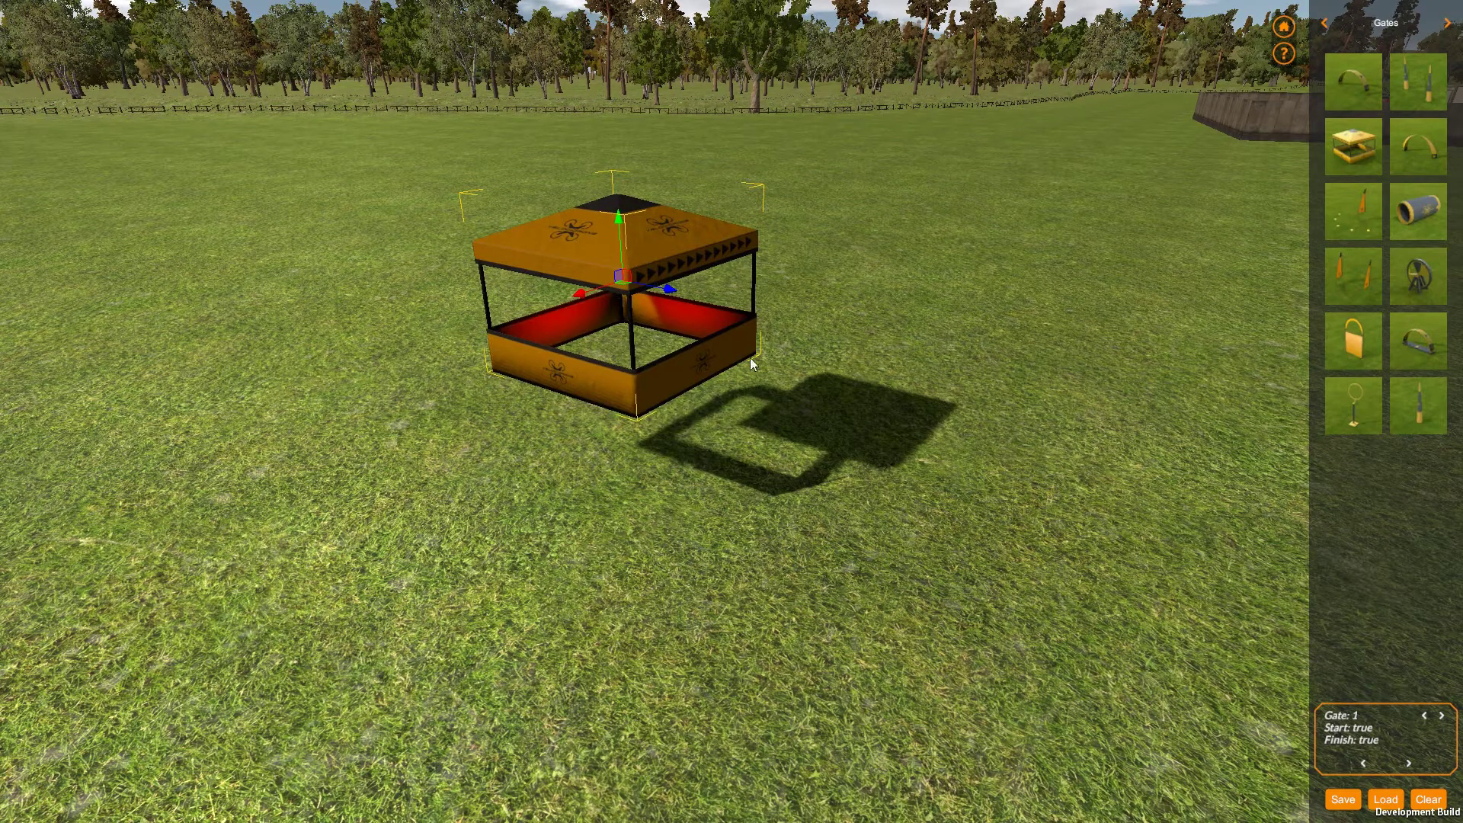
drag(619, 217, 613, 307)
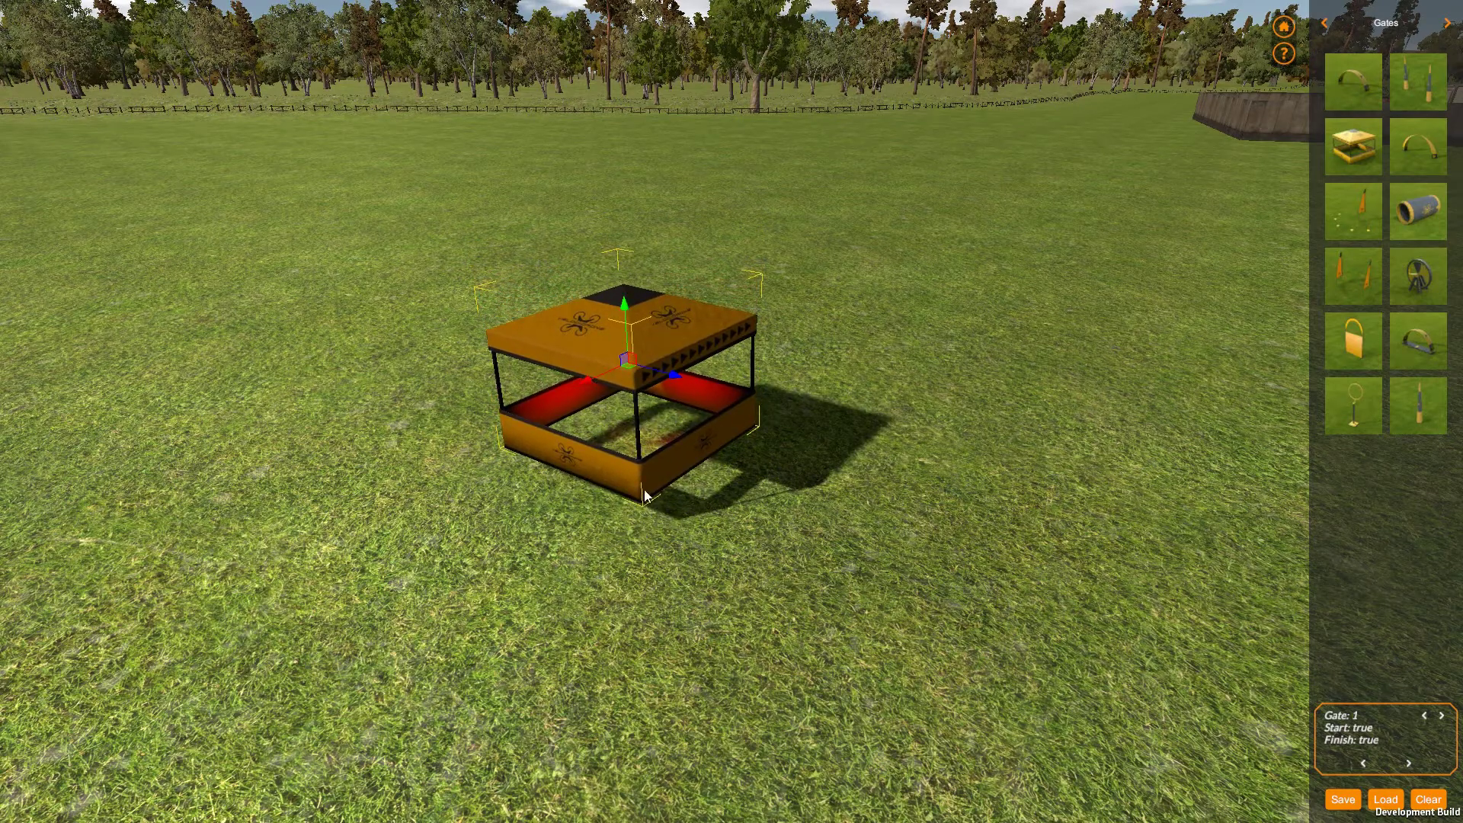
drag(623, 303, 629, 330)
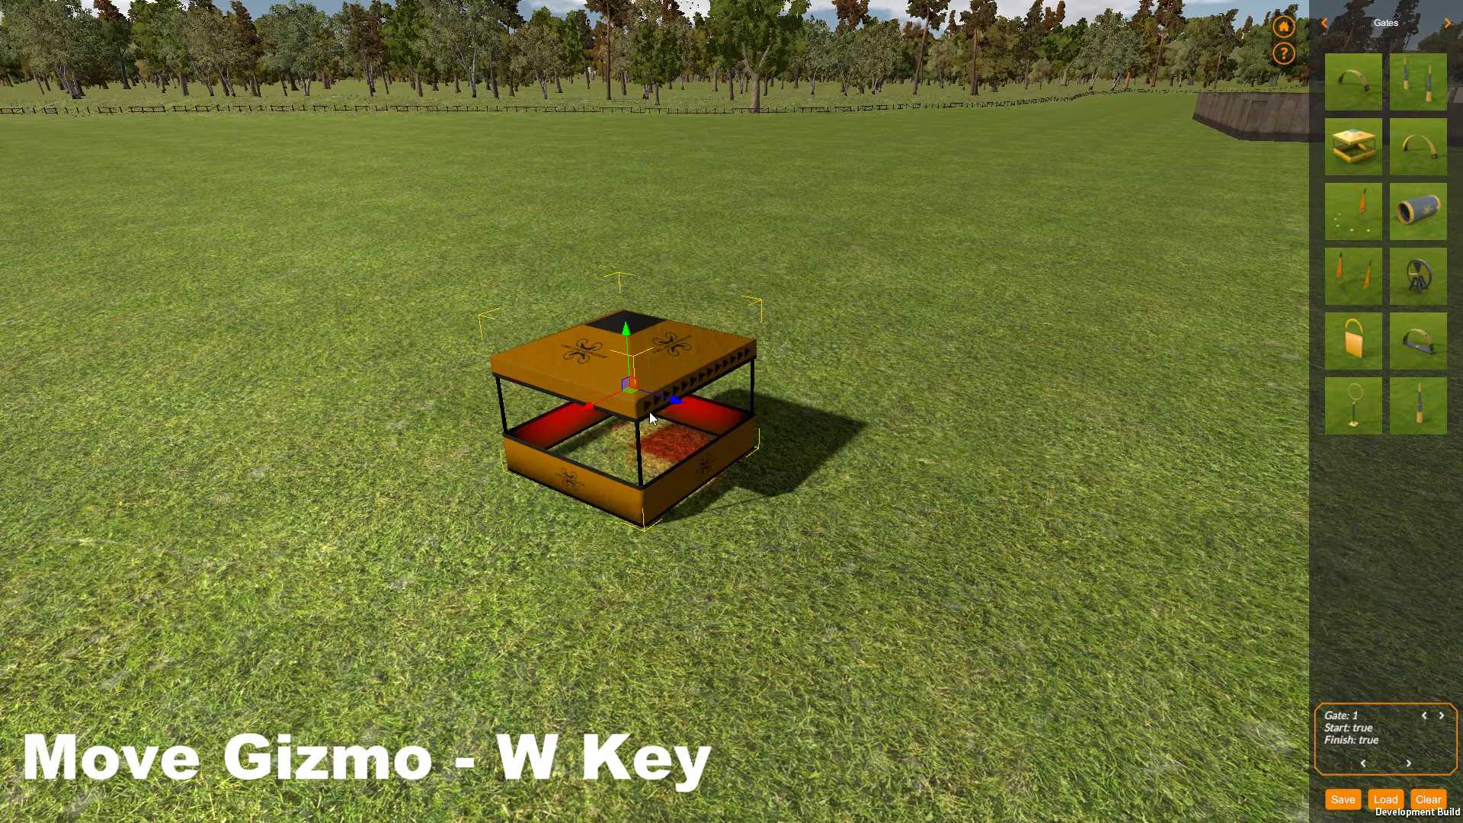
Step: Try turning the gate with the rotation gizmo and undo the rotation
key(e)
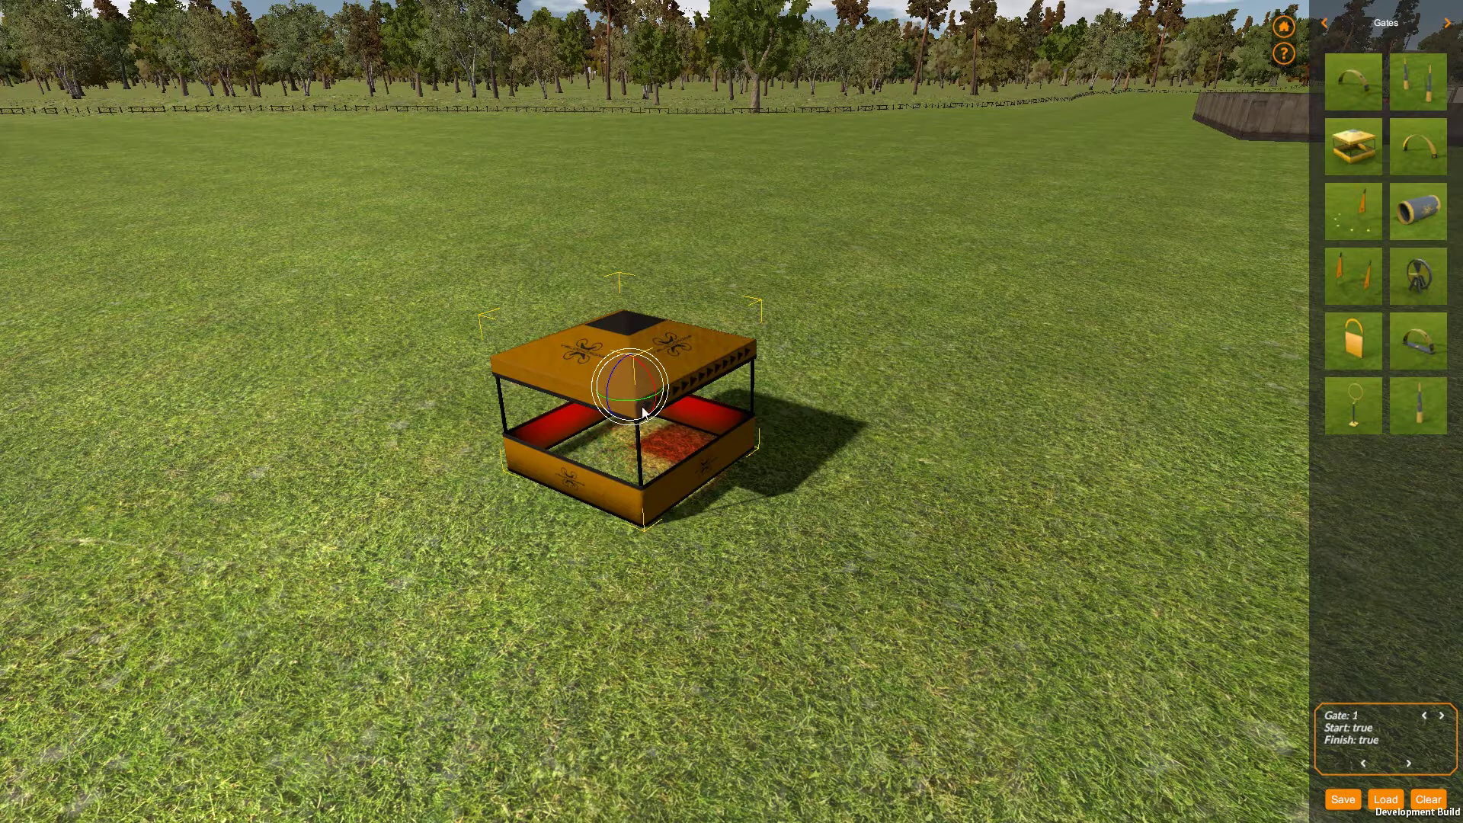
key(w)
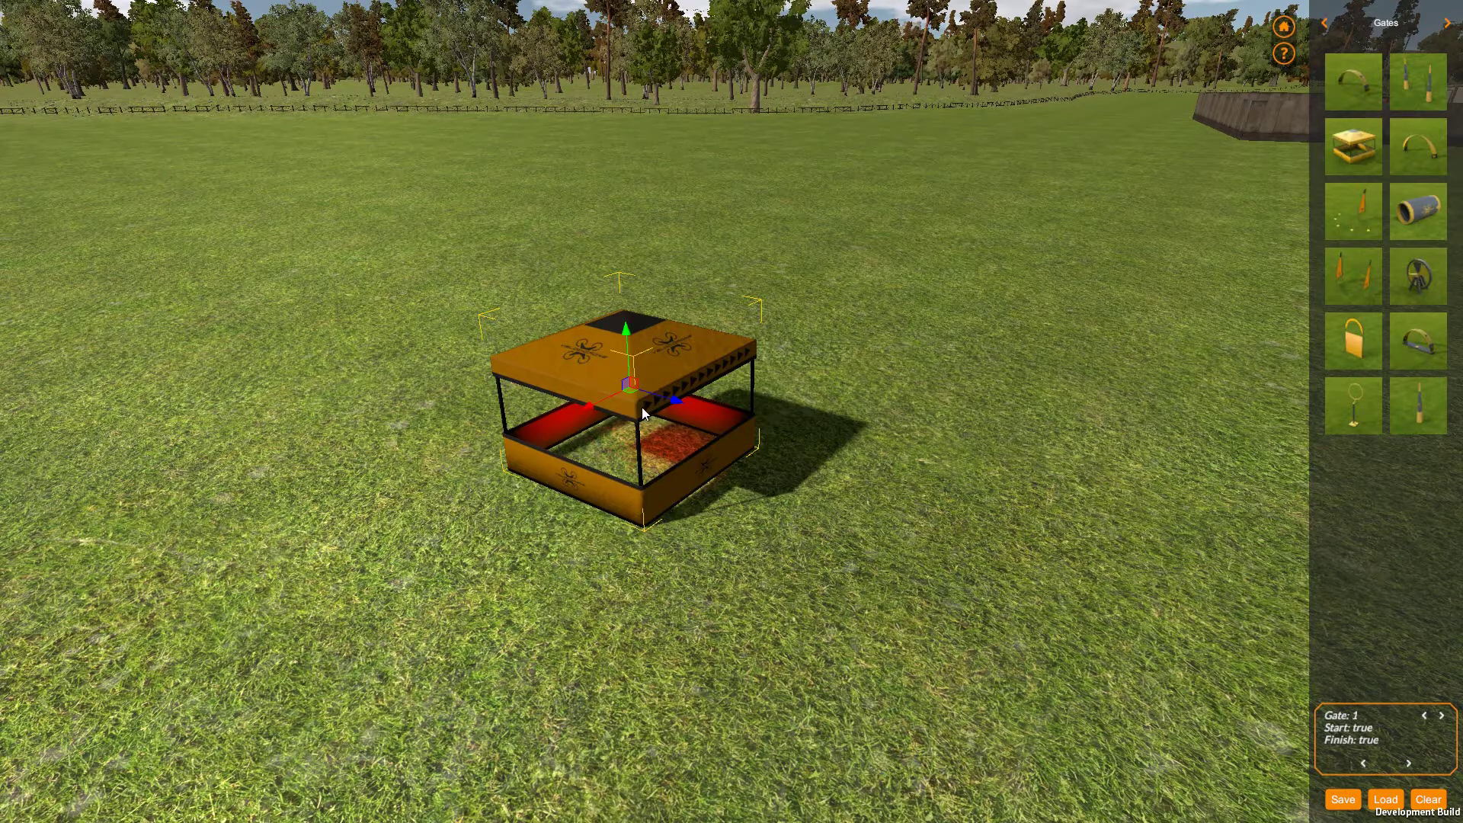
key(e)
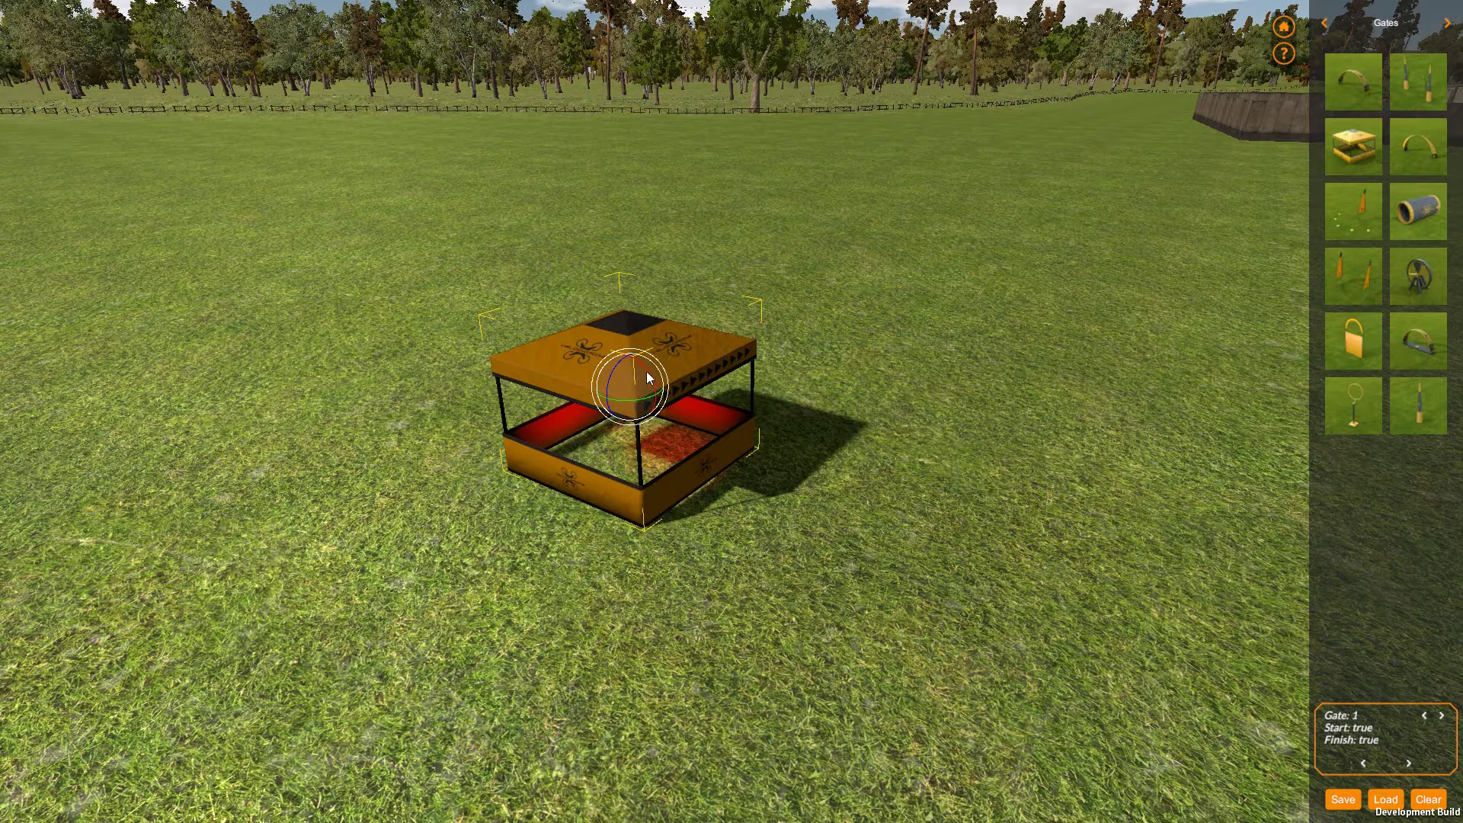
drag(637, 372, 531, 483)
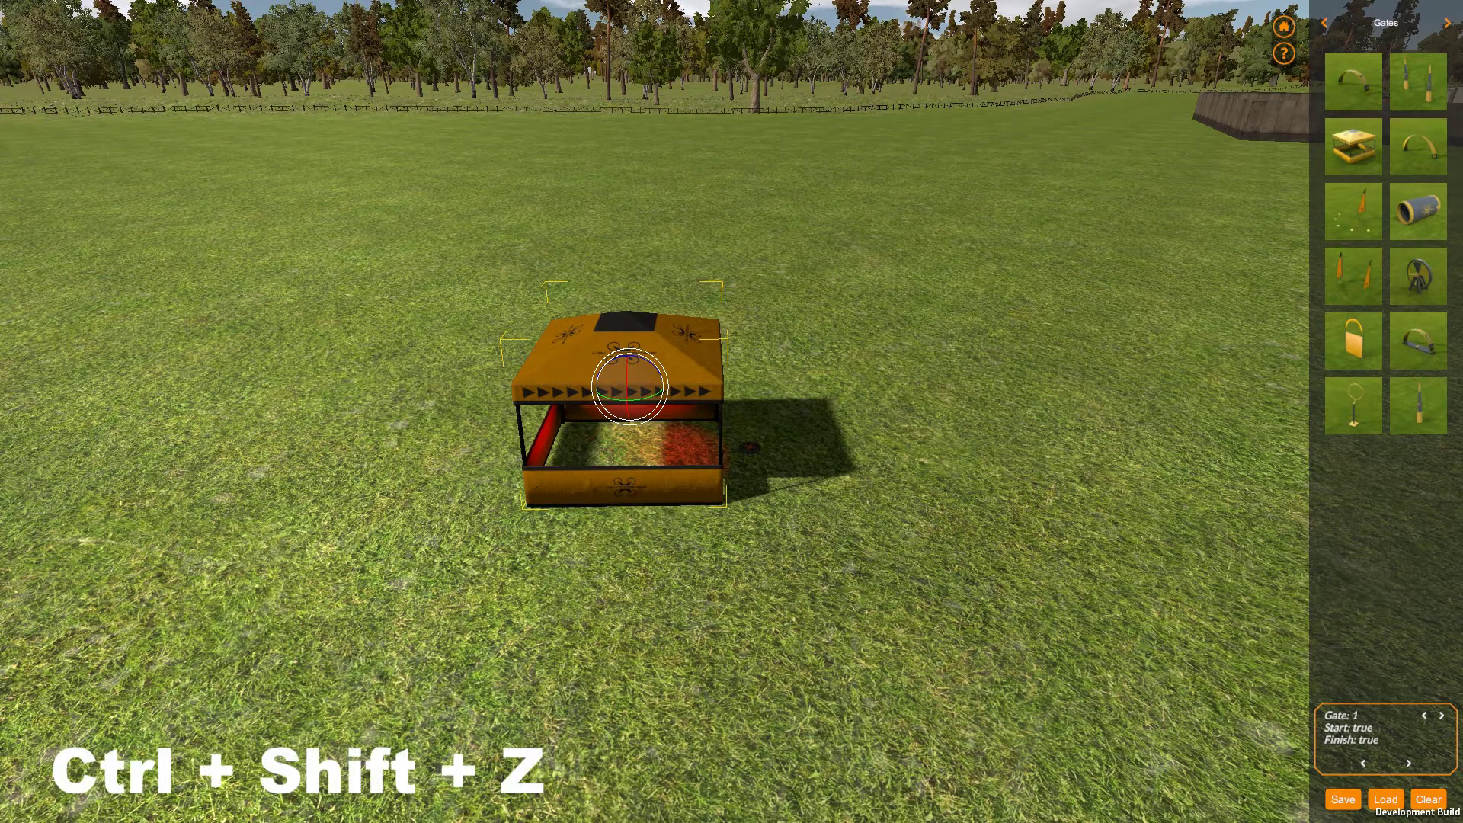
key(ctrl+shift+z)
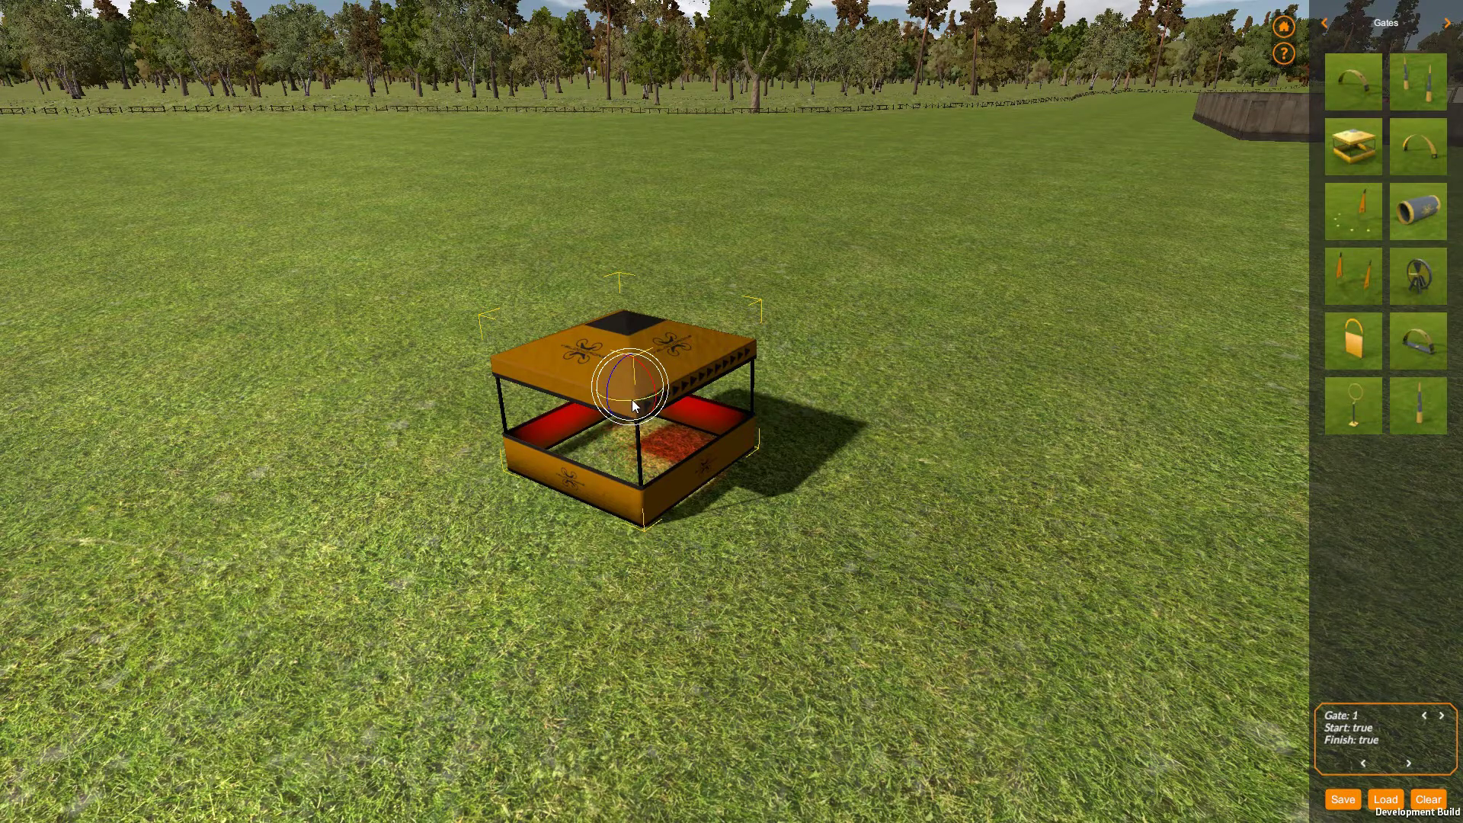
Step: Rotate the gate about its vertical axis and move it a short way along the global red axis
drag(632, 399, 730, 407)
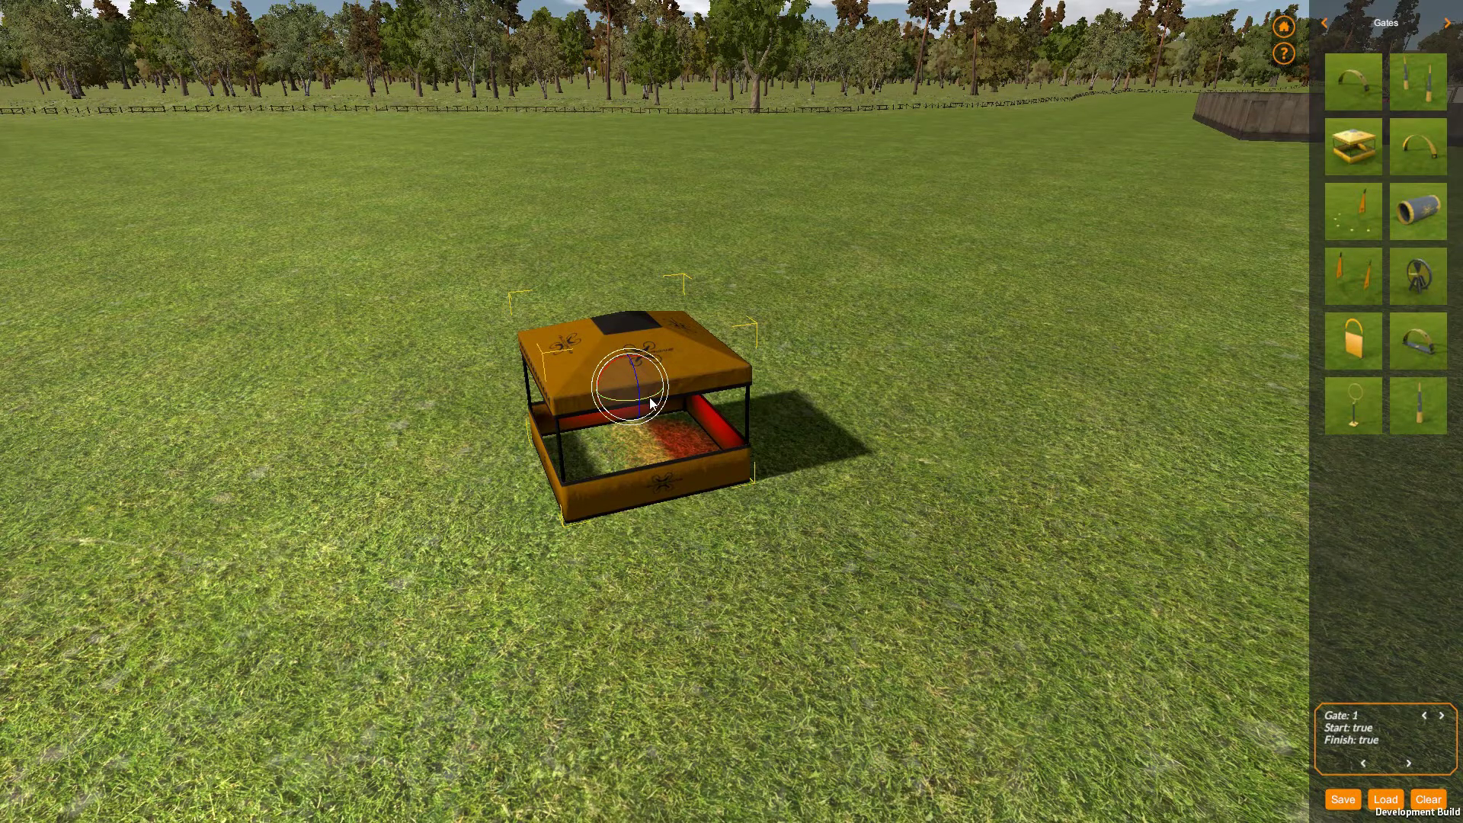
drag(651, 403, 511, 404)
key(w)
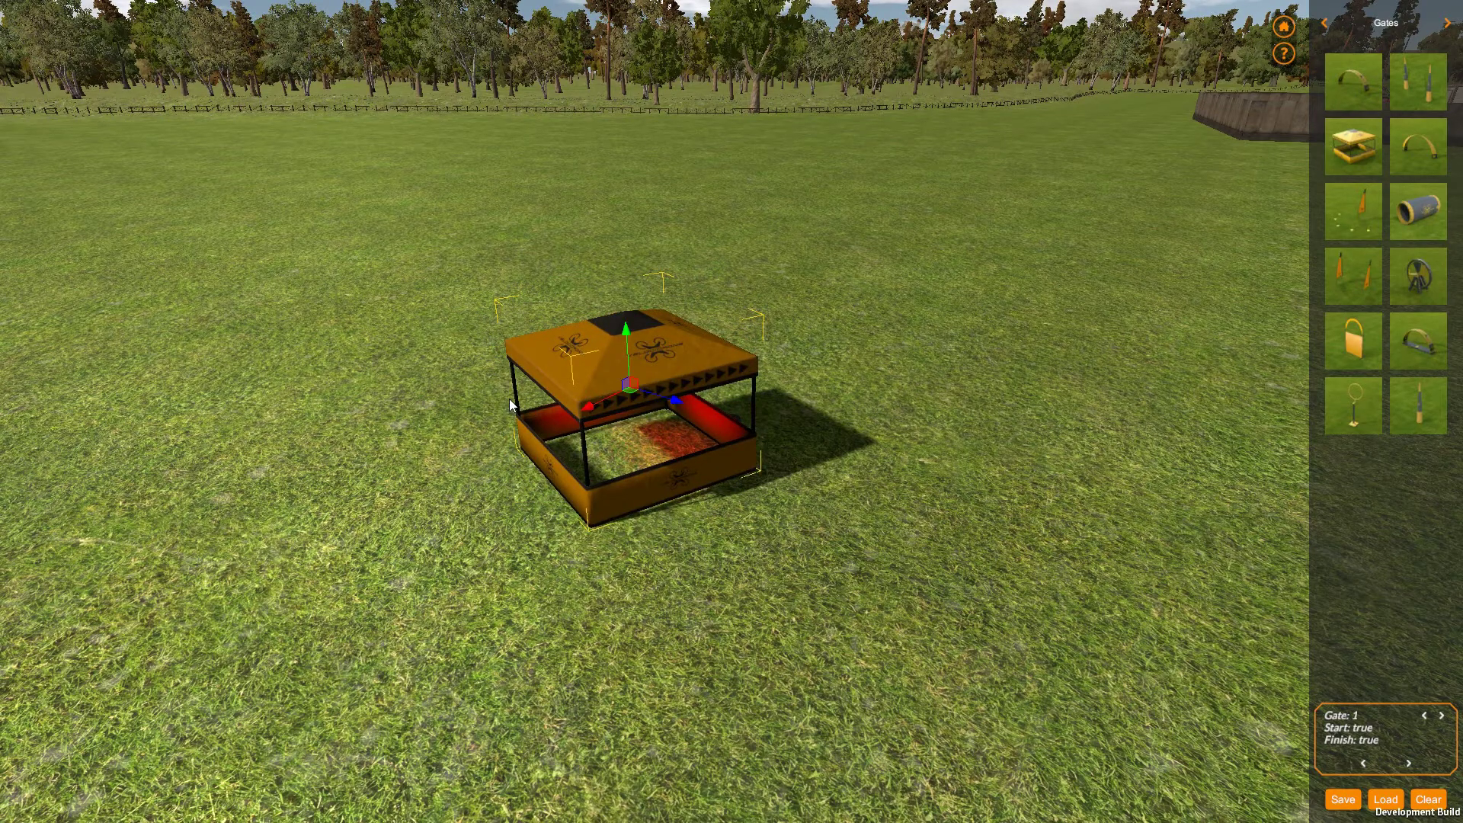
right_drag(510, 404, 720, 390)
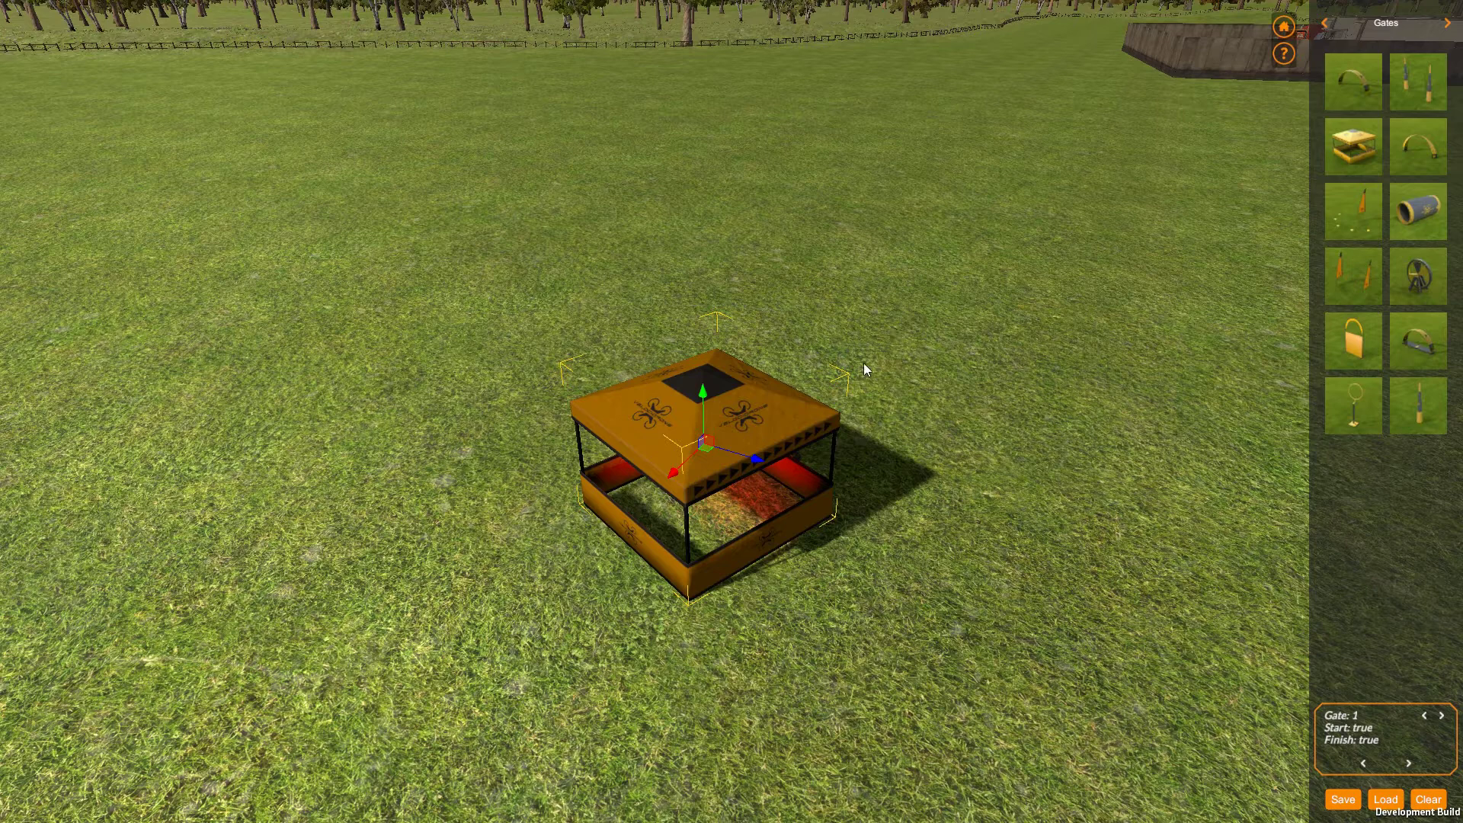
drag(675, 478, 746, 404)
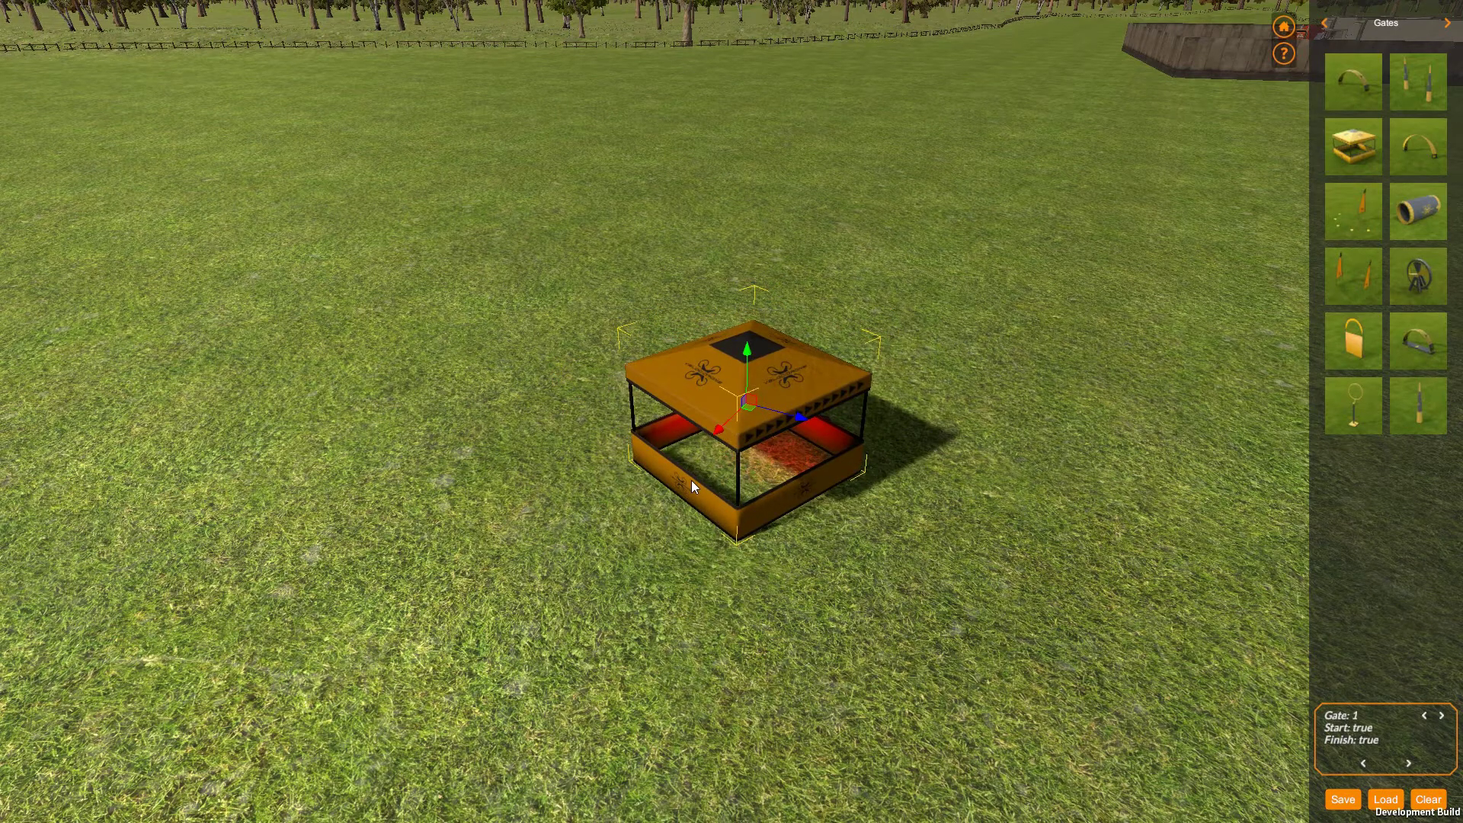
Step: Move the gate slightly along its own horizontal axes in local space, and return the gizmo to global space
key(l)
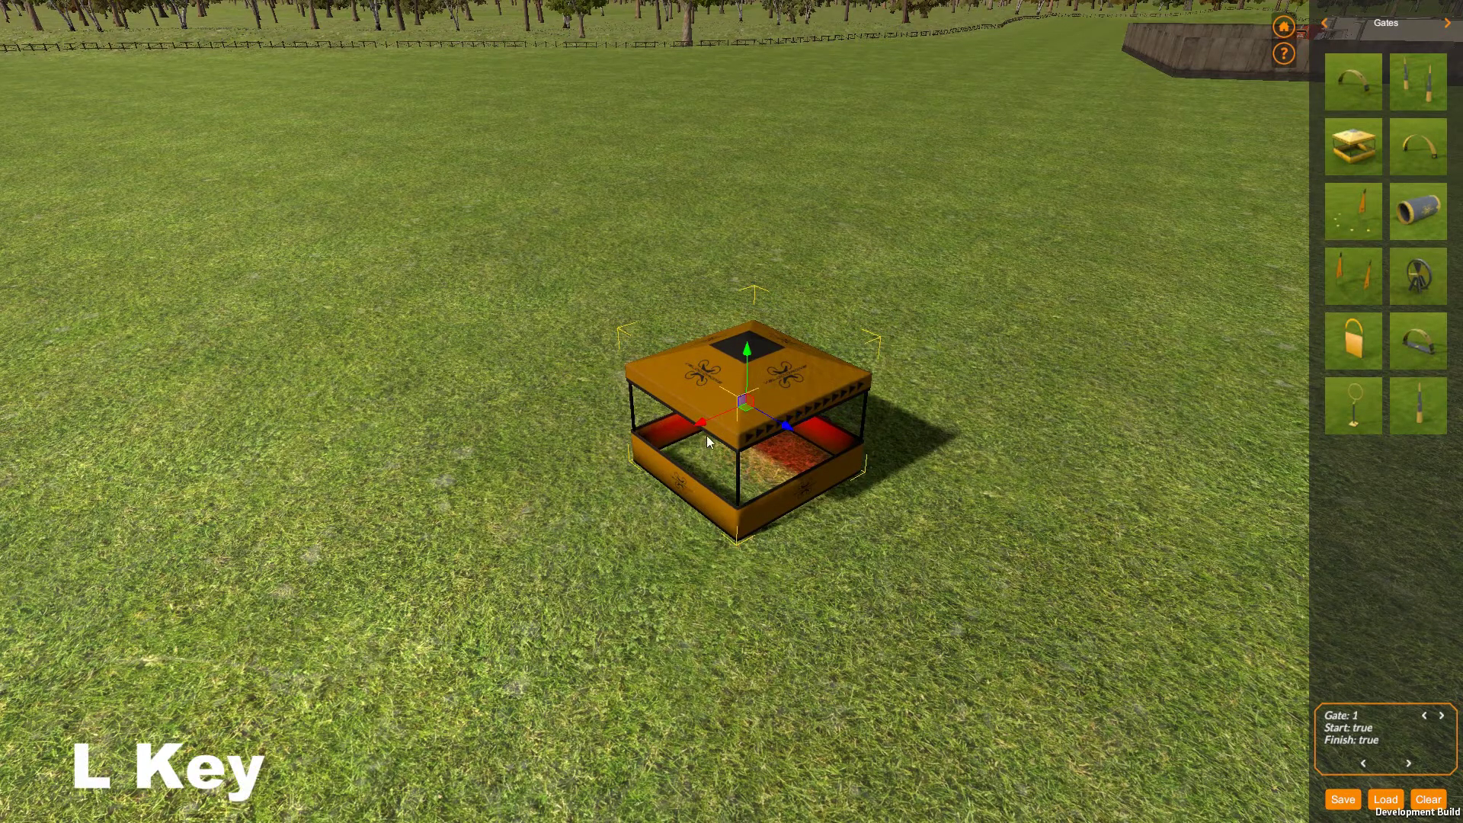
drag(699, 429, 685, 469)
mouse_move(770, 436)
mouse_down()
mouse_move(809, 458)
mouse_move(783, 454)
mouse_up()
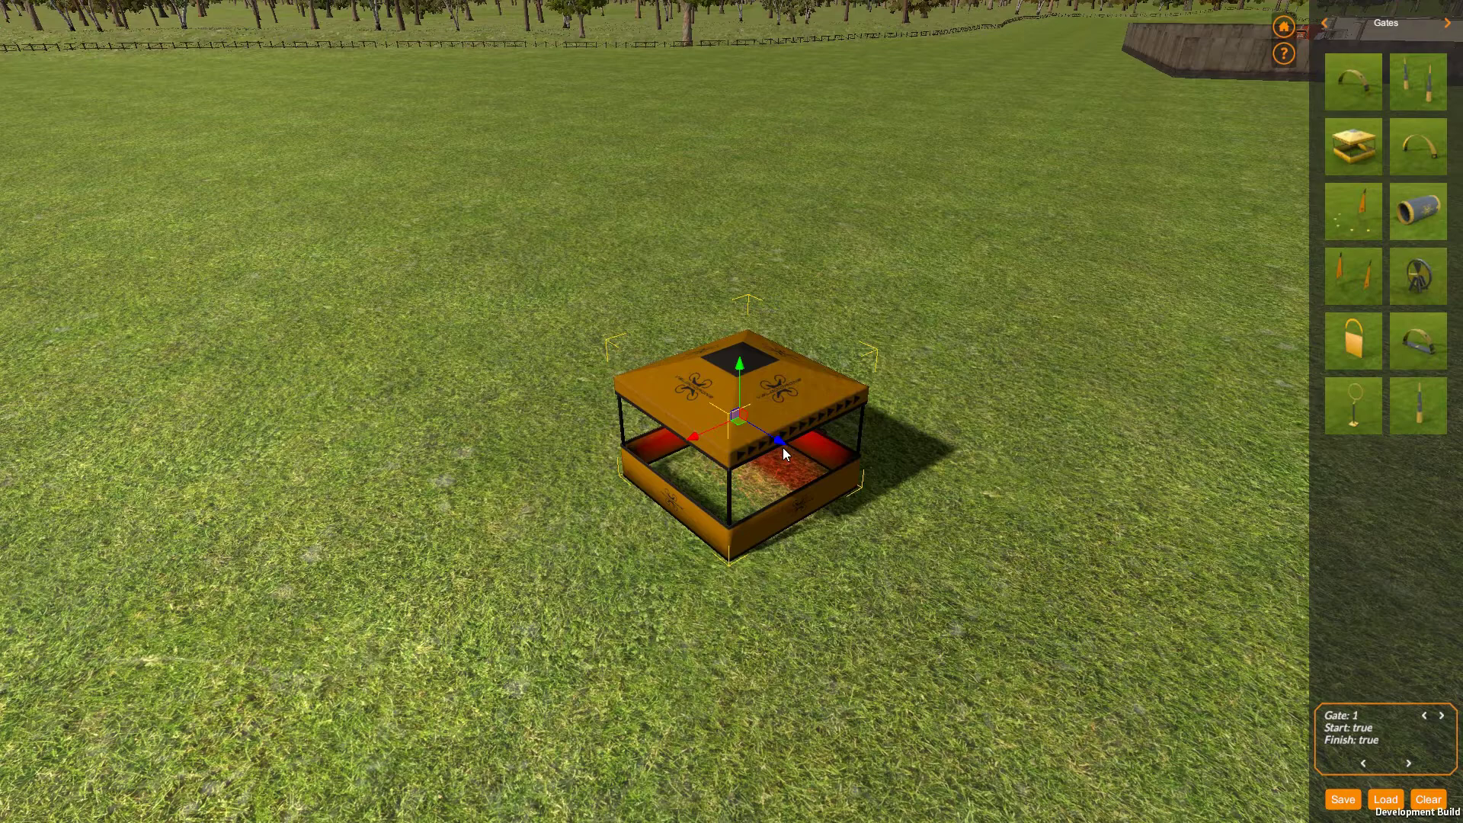
key(g)
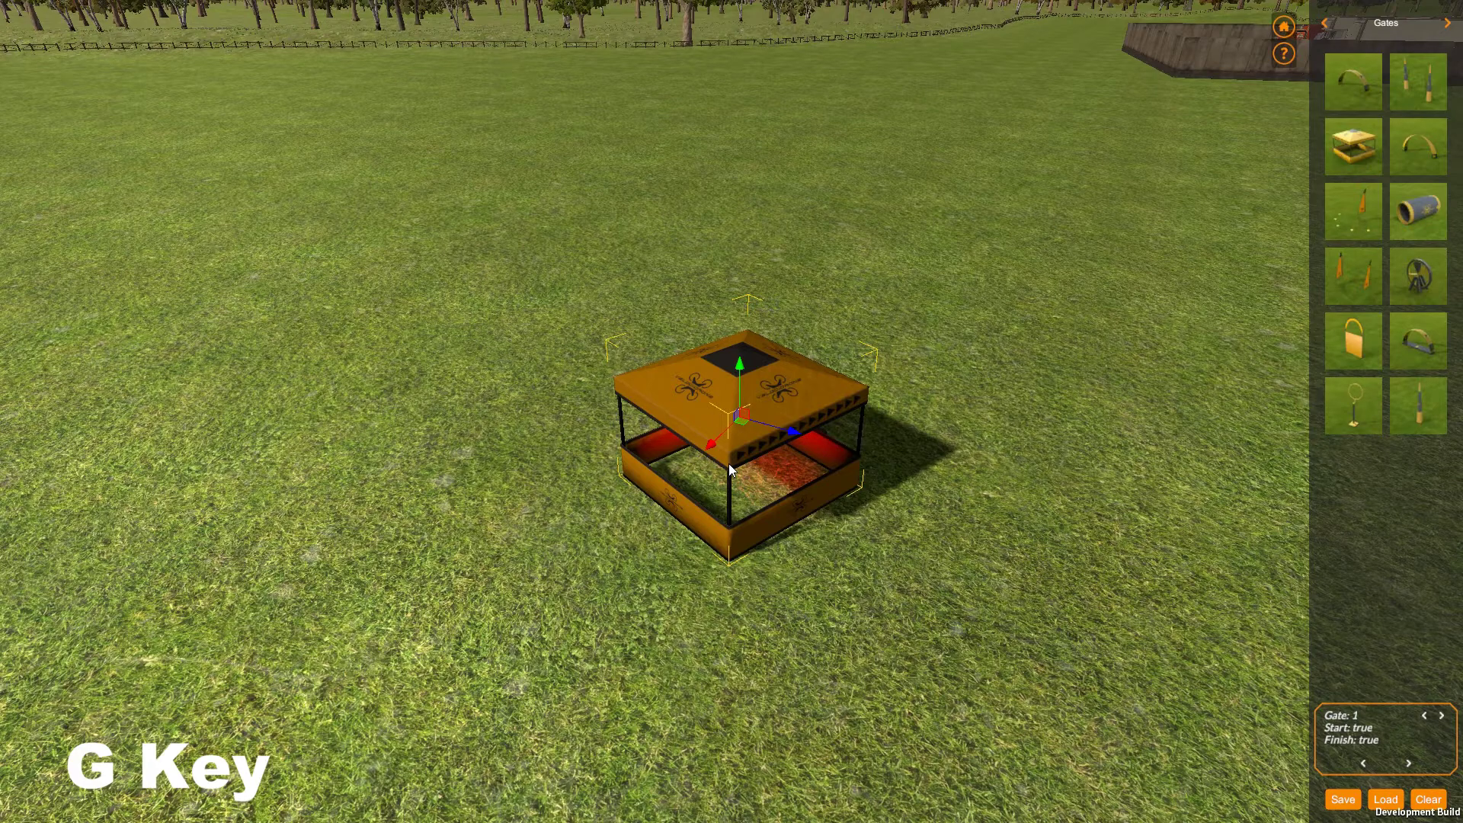
key(e)
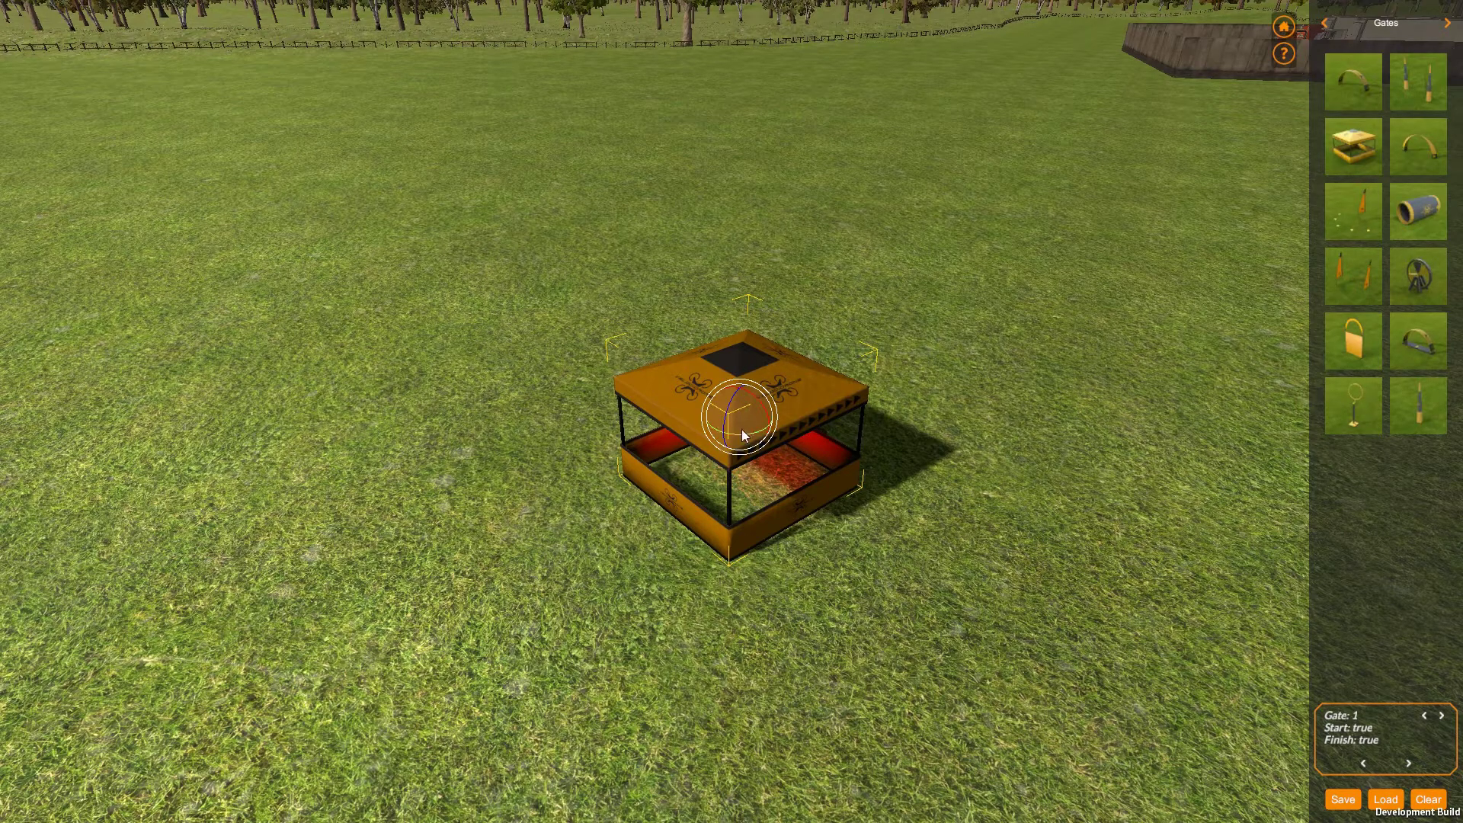
drag(748, 410, 735, 377)
Step: Scale the gate up along all three axes and raise it so its sunken base sits above the grass
key(r)
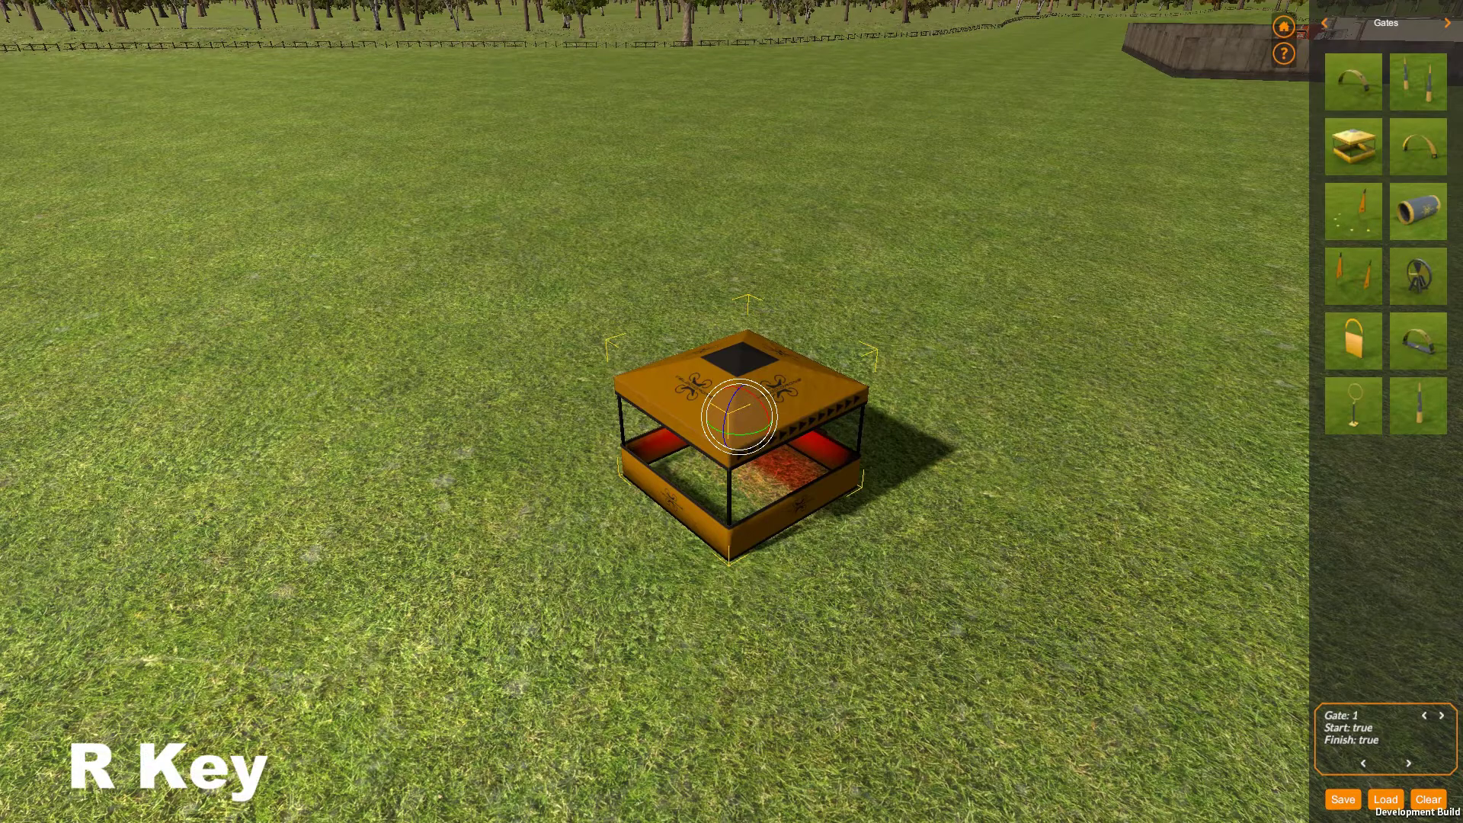
key(r)
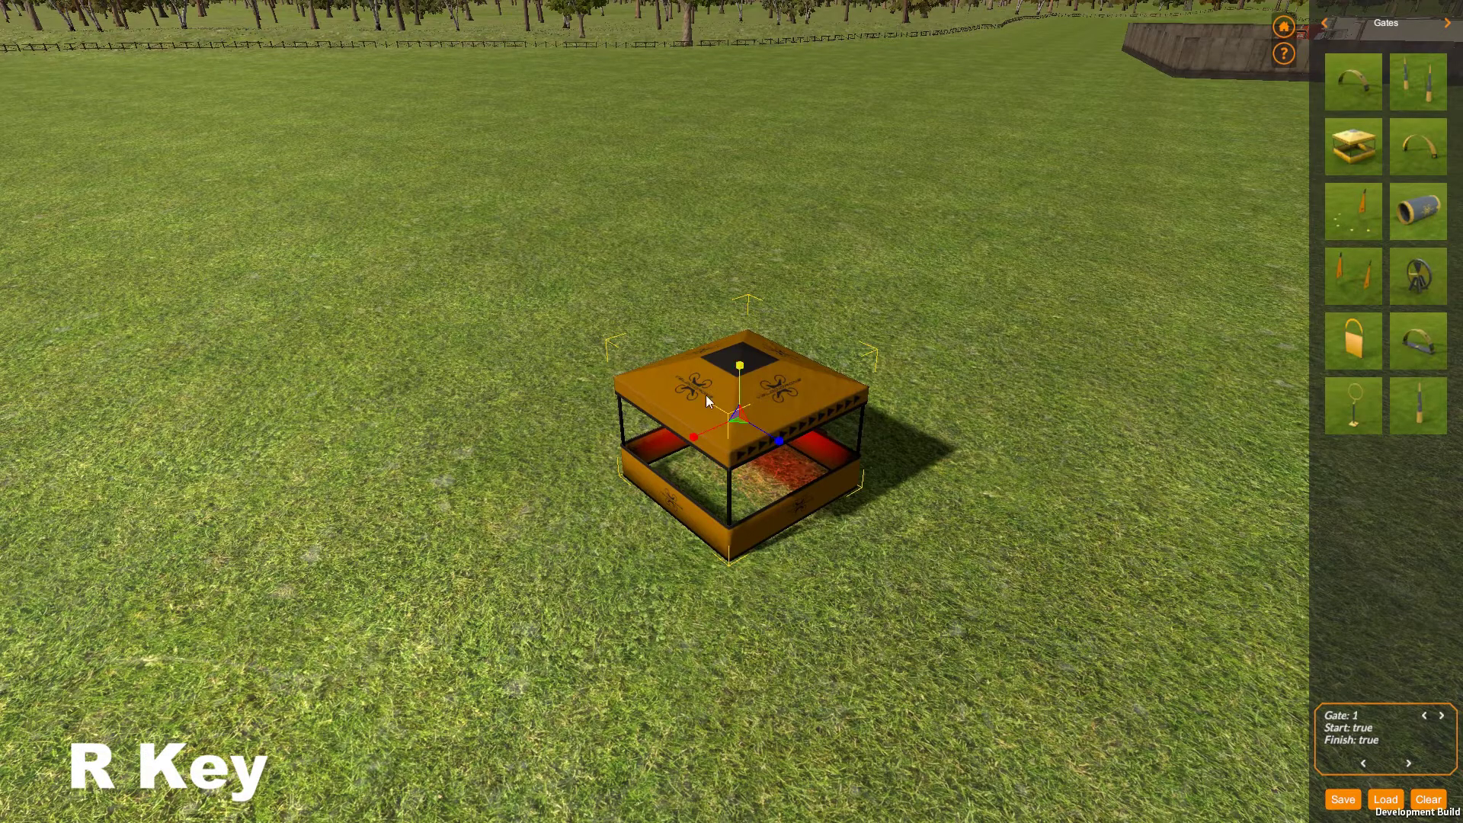
drag(778, 442, 806, 459)
drag(699, 440, 671, 450)
drag(741, 369, 743, 352)
key(w)
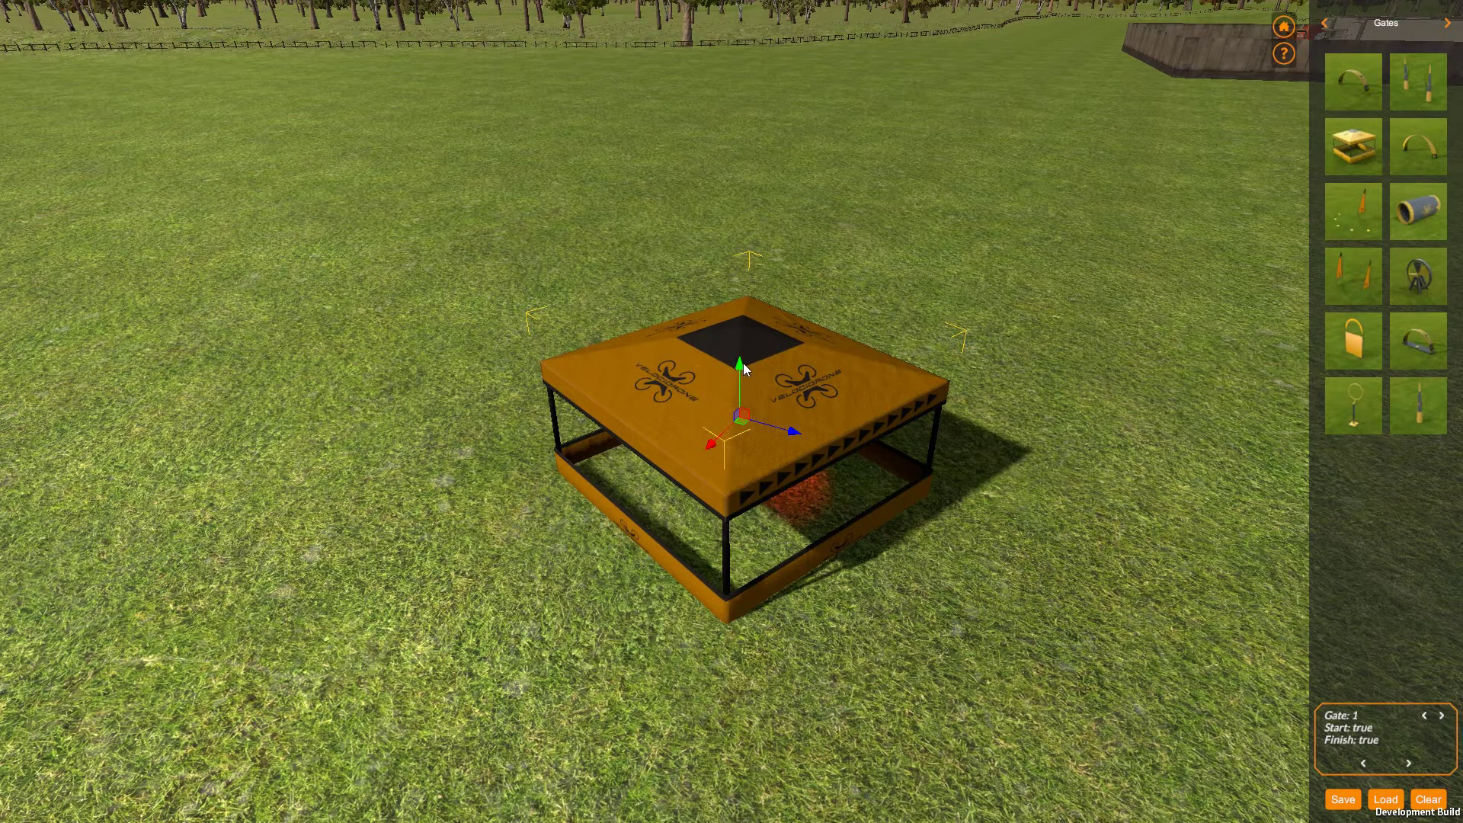
mouse_move(739, 362)
mouse_down()
mouse_move(743, 327)
mouse_move(739, 340)
mouse_up()
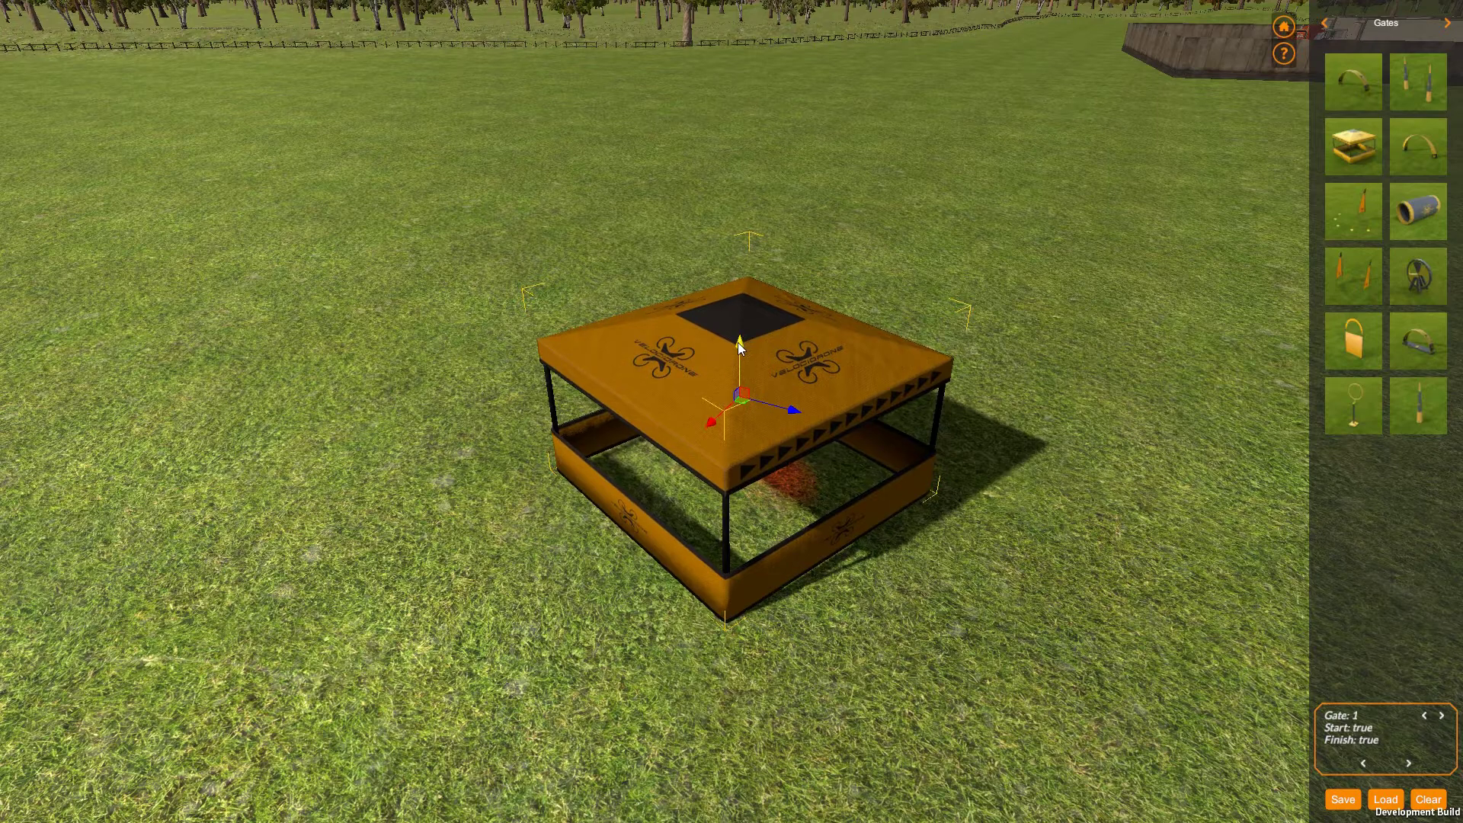